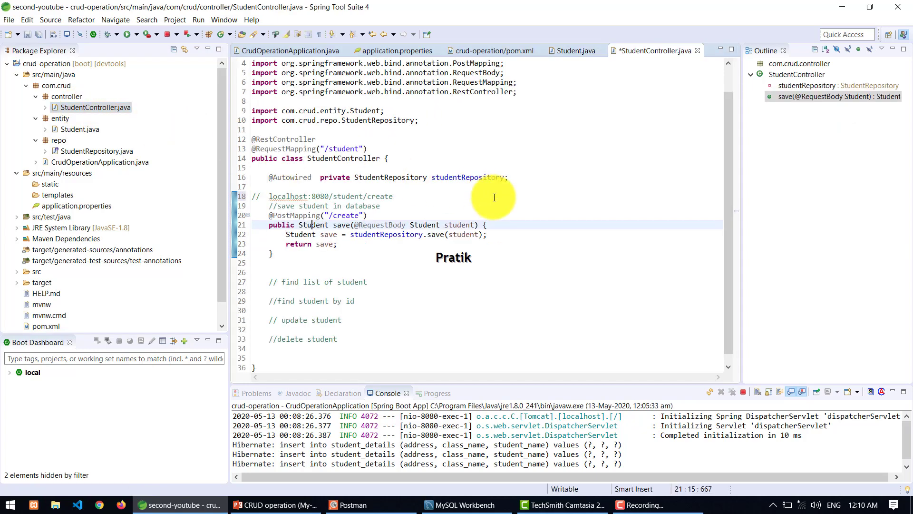
click(380, 282)
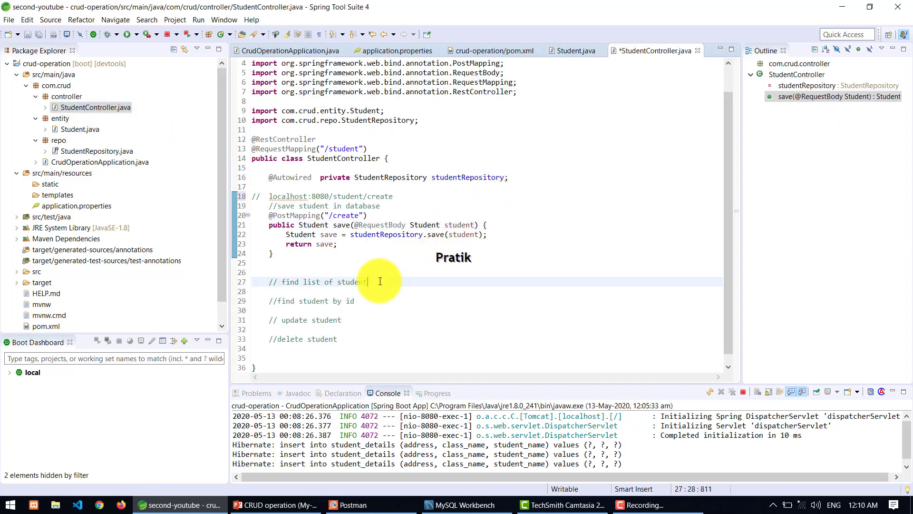
key(Return)
key(Return)
key(Up)
key(Up)
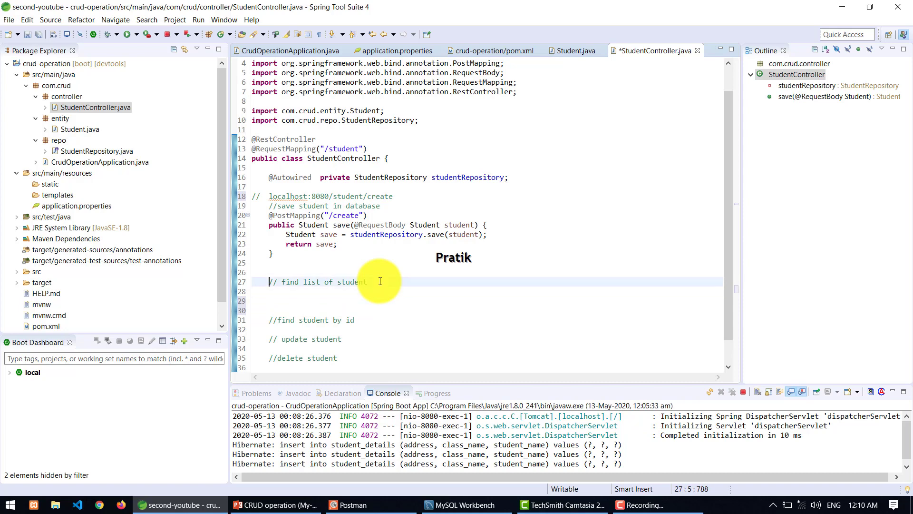
key(Down)
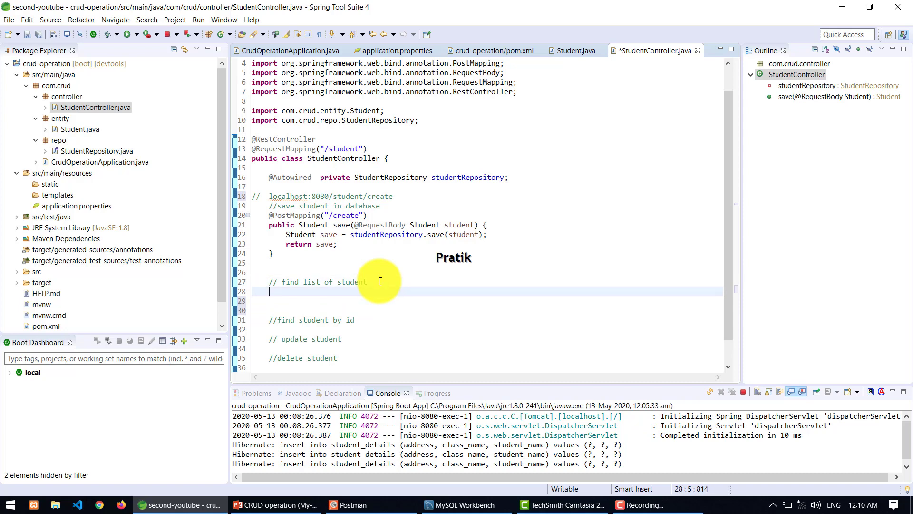
text(@Get)
key(Return)
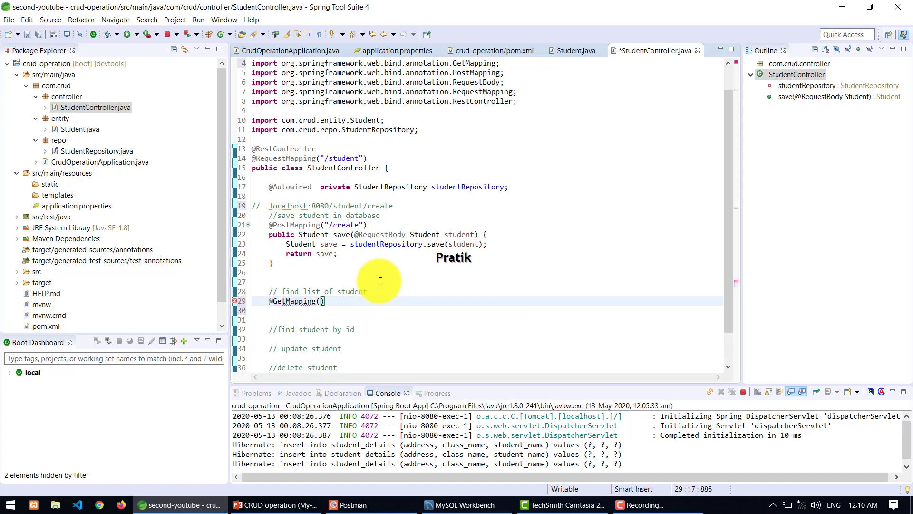
text(("/f)
text(inda)
key(BackSpace)
text(All)
key(Down)
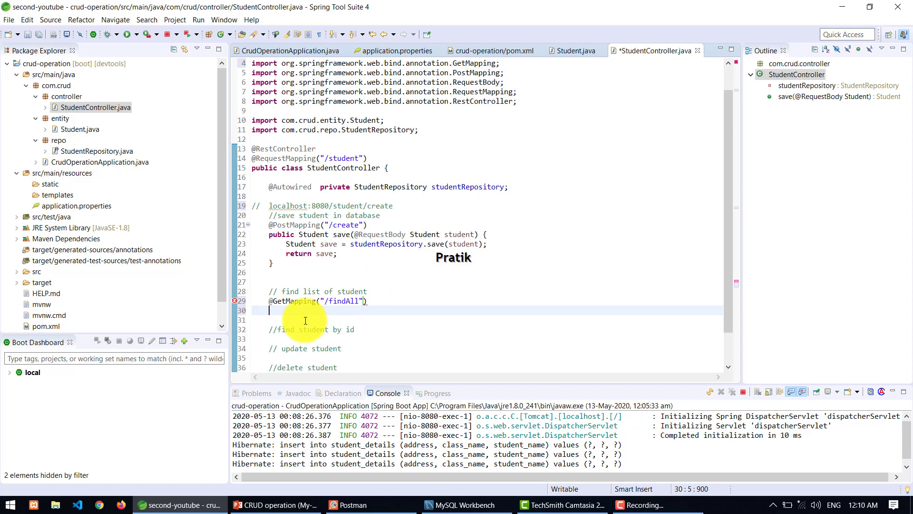
text(pblic)
text(Li)
text(st)
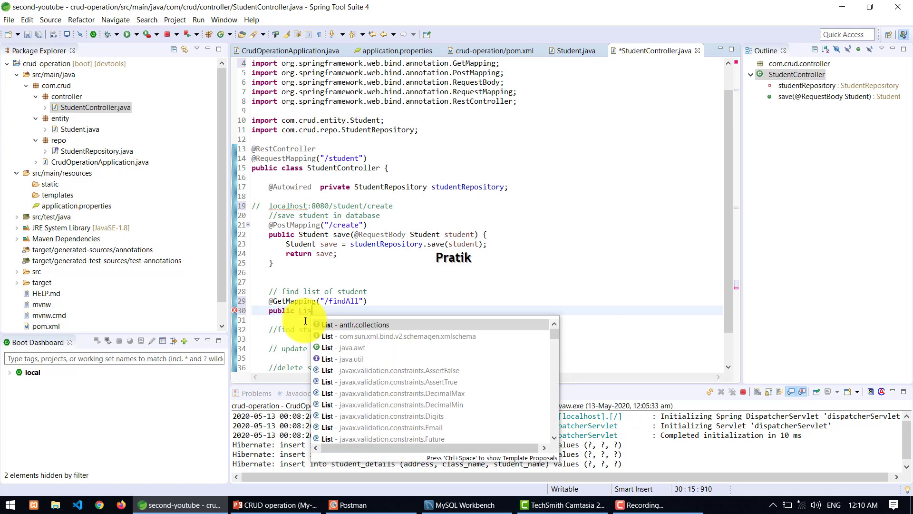
Declare an empty public List<Student> findAllStuent() method, importing java.util.List.
key(Down)
key(Down)
key(Down)
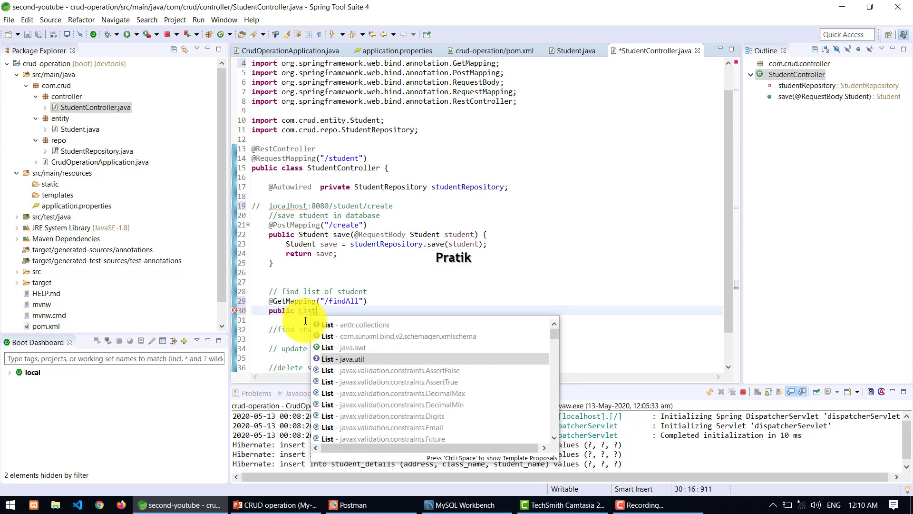
key(Return)
text(Student)
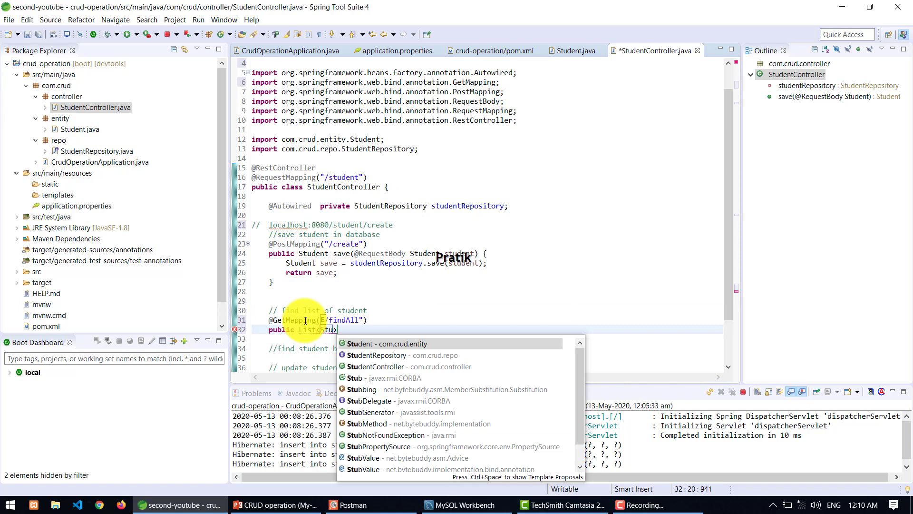
key(Return)
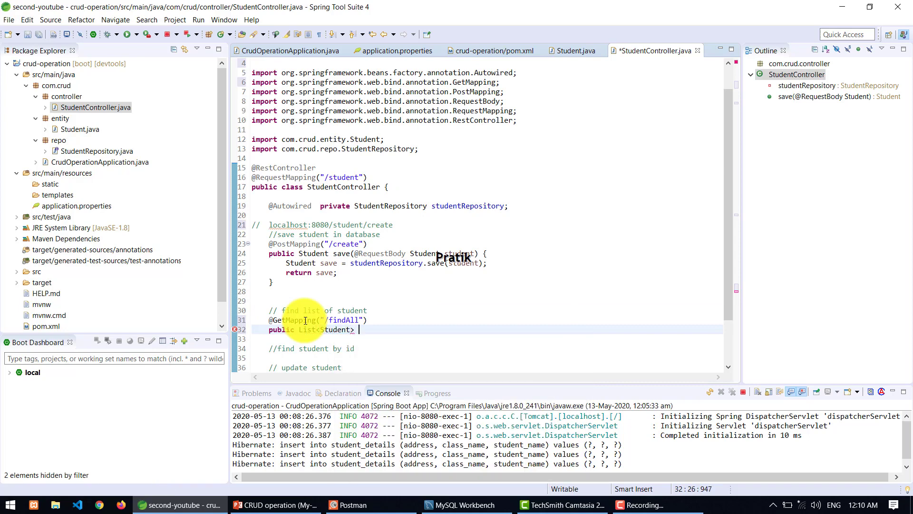
text(findAll)
text(Stu)
text(ent)
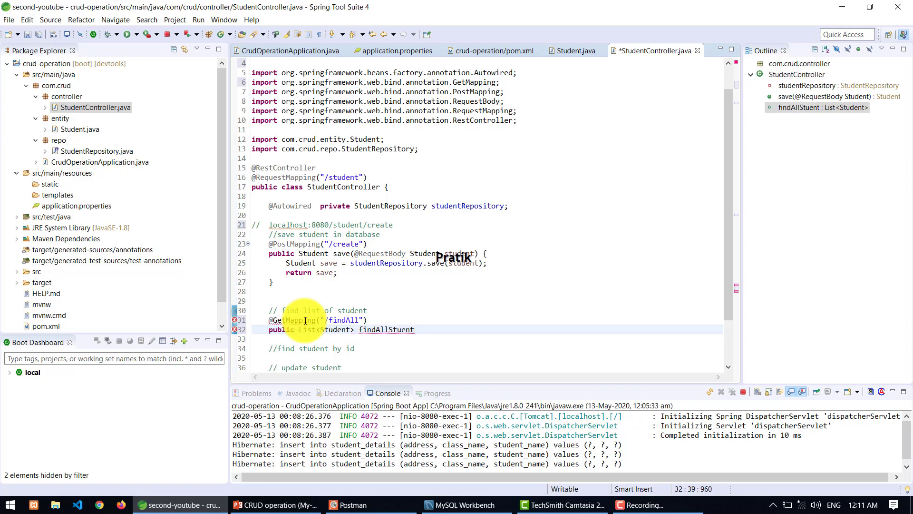
text((){)
key(Return)
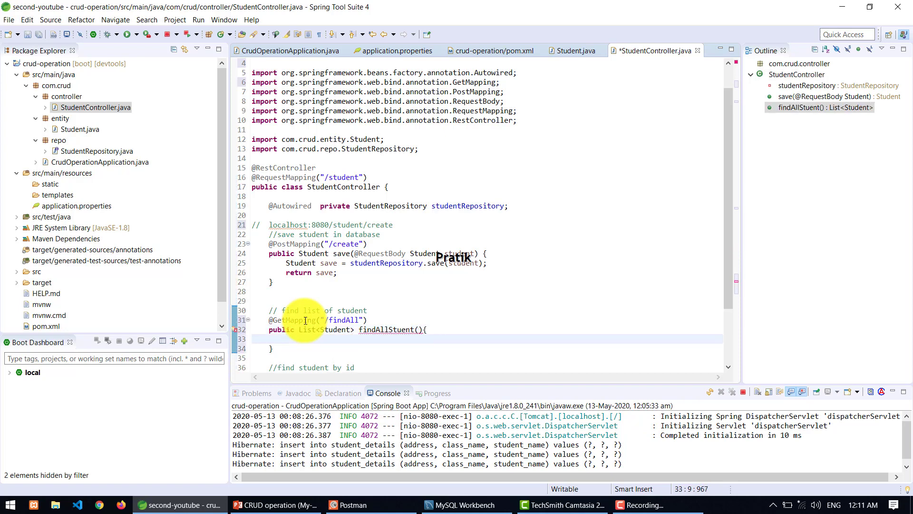
Call studentRepository.findAll() inside the new method body.
double_click(391, 264)
key(ctrl+c)
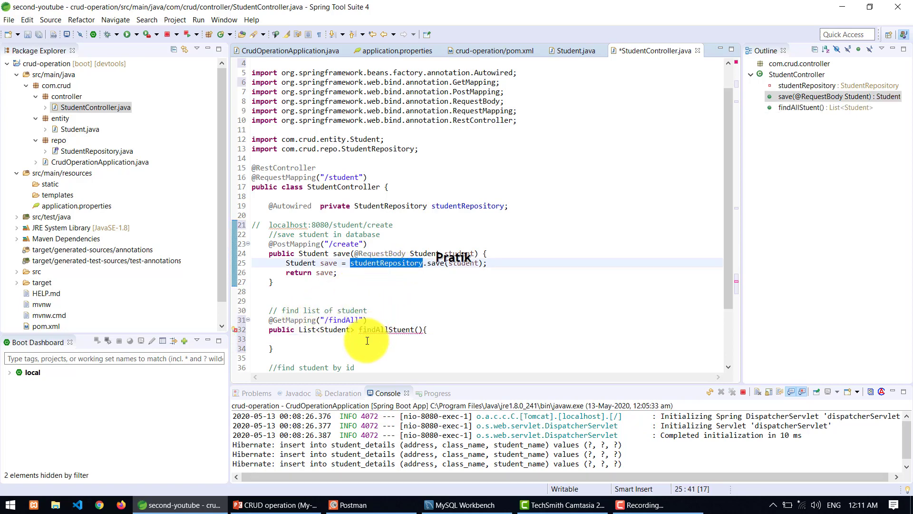
click(367, 340)
key(ctrl+v)
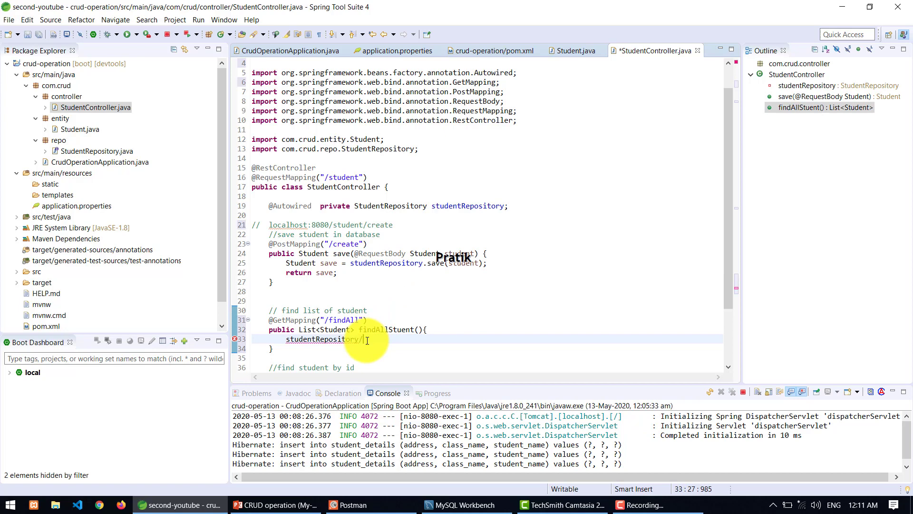
text(.fi)
key(Return)
text(;)
Assign the findAll() result to a local findAll list, return it, and save StudentController.
key(Home)
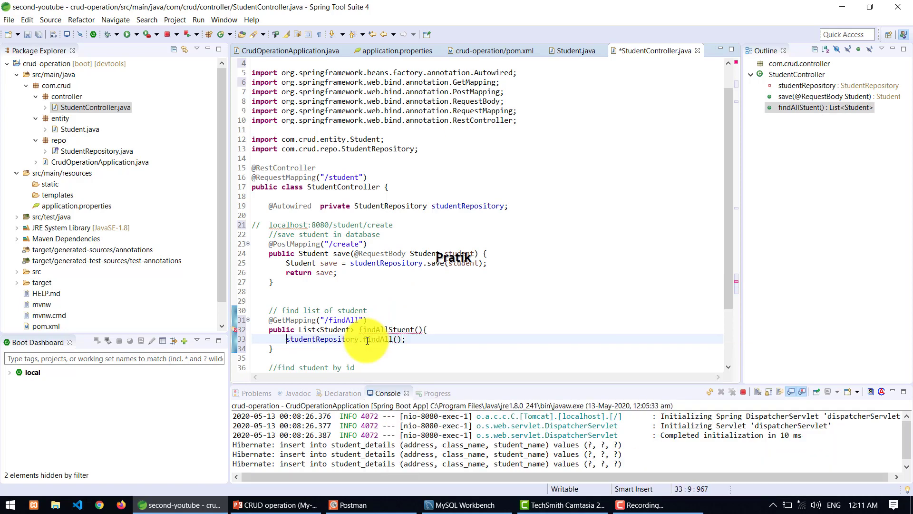
key(ctrl+1)
key(Down)
key(Down)
key(Down)
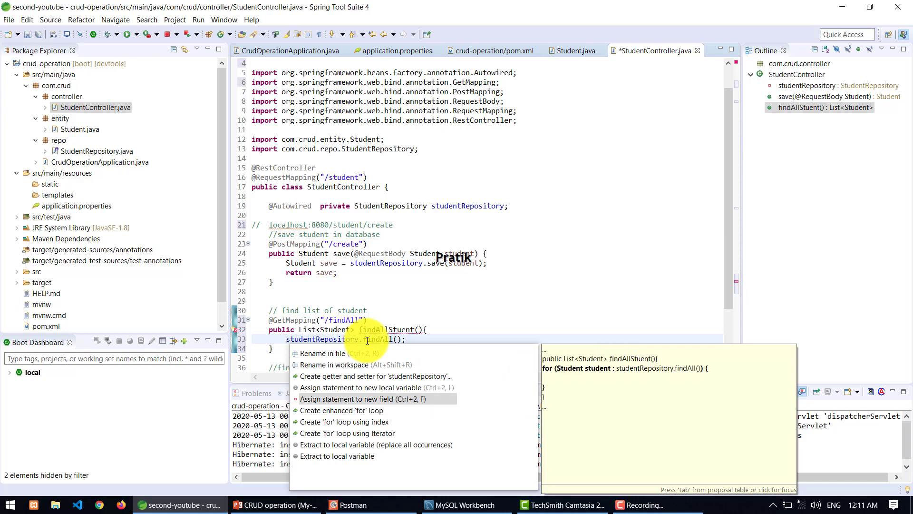
key(Up)
key(Return)
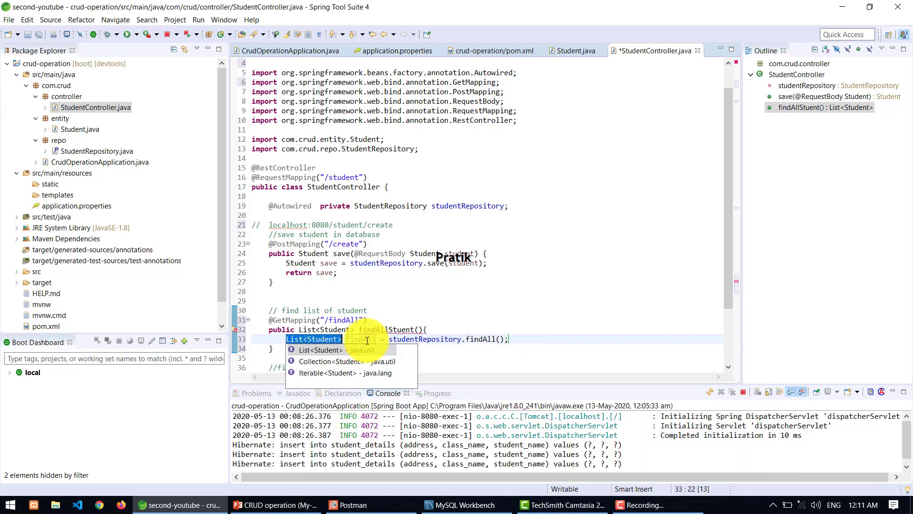
key(Return)
key(End)
key(Return)
text(re)
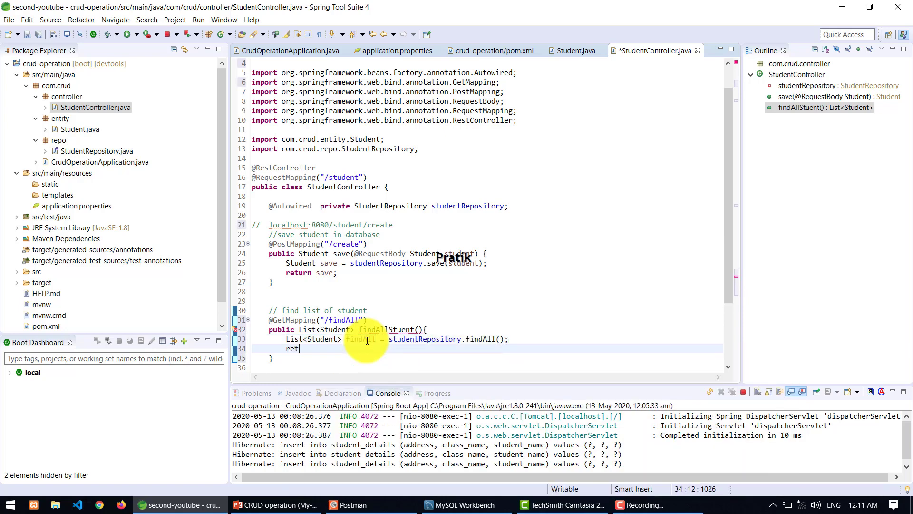
text(urn)
text( findAll;)
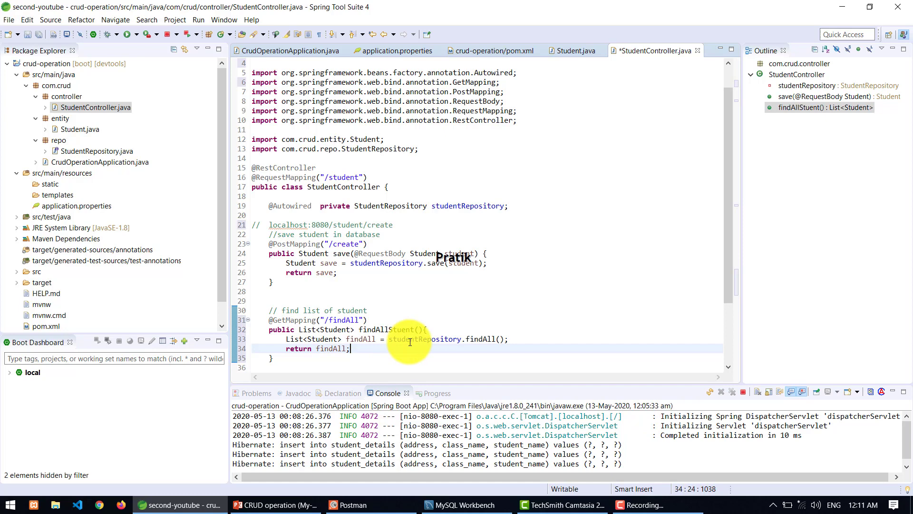
key(ctrl+s)
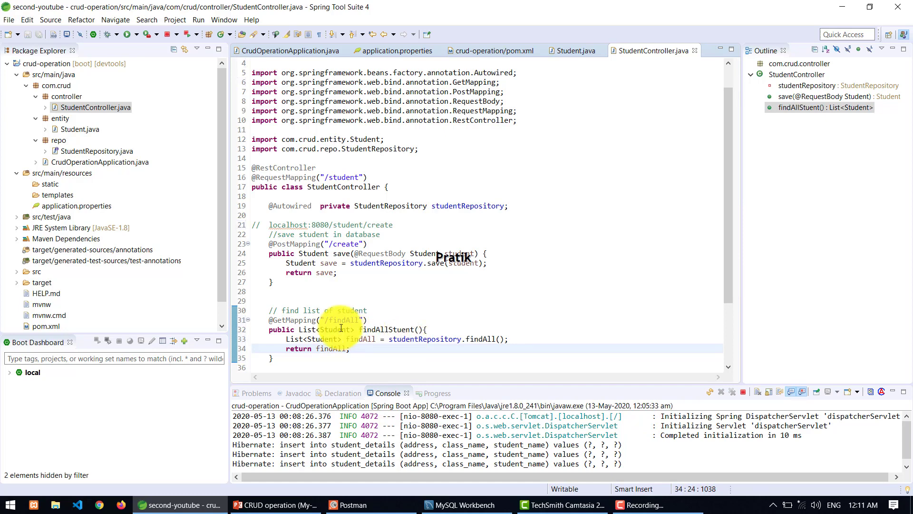
Copy the create URL onto line 29 and edit it to localhost:8080/student/findAll.
drag(269, 225, 401, 225)
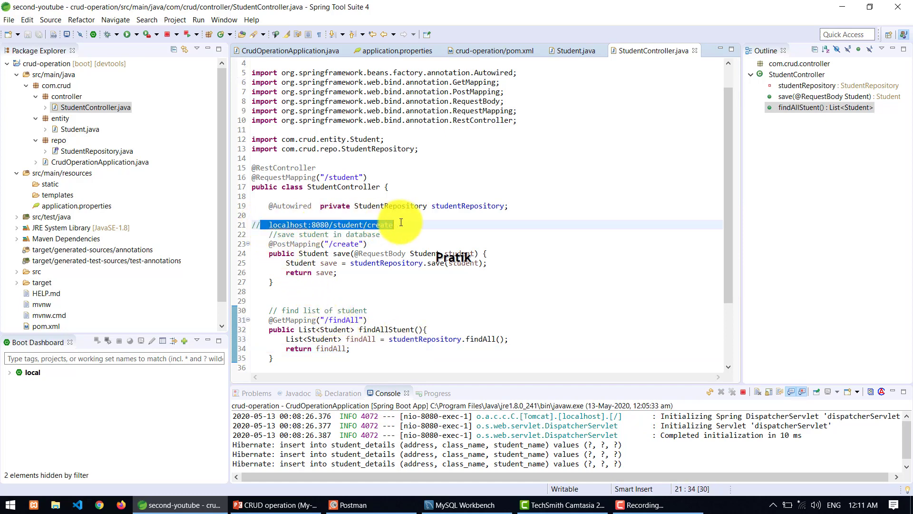
key(ctrl+c)
click(355, 301)
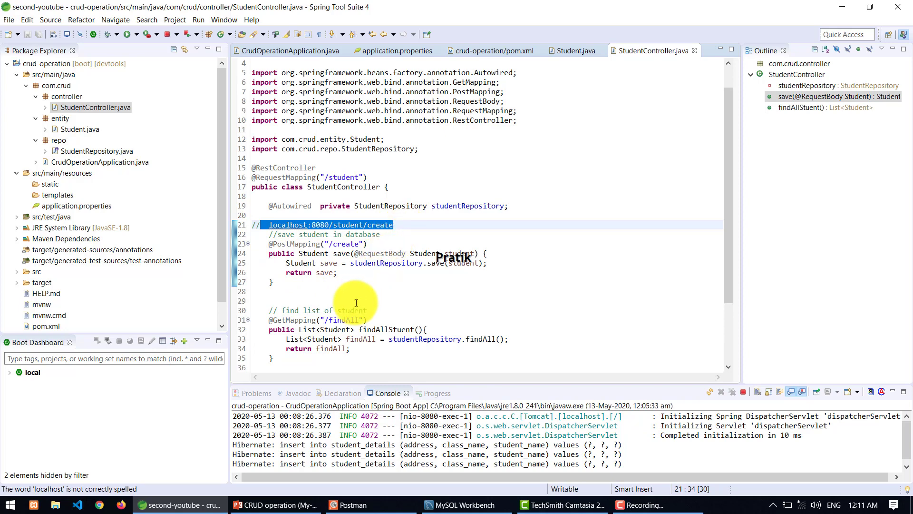
key(ctrl+v)
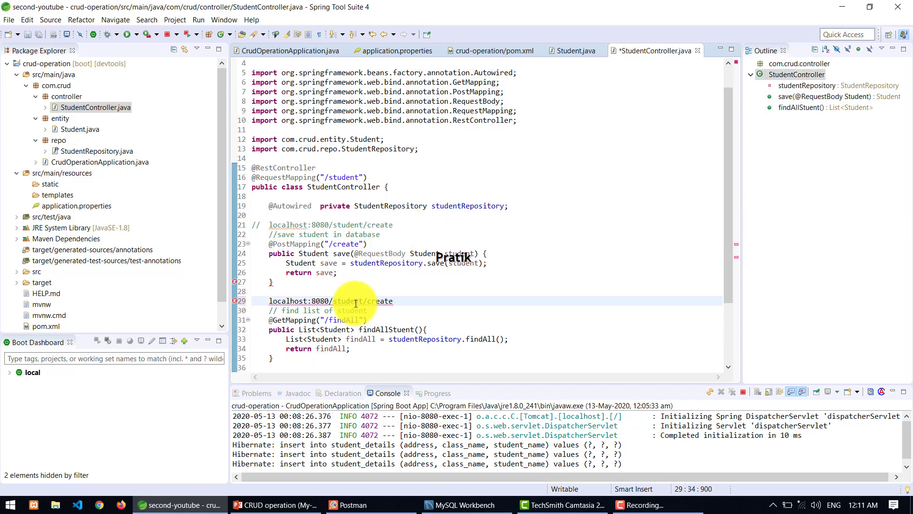
key(BackSpace)
key(BackSpace)
key(BackSpace)
text(find)
text(All)
Comment out the findAll URL line, save the file, and relaunch the Spring Boot app.
key(Home)
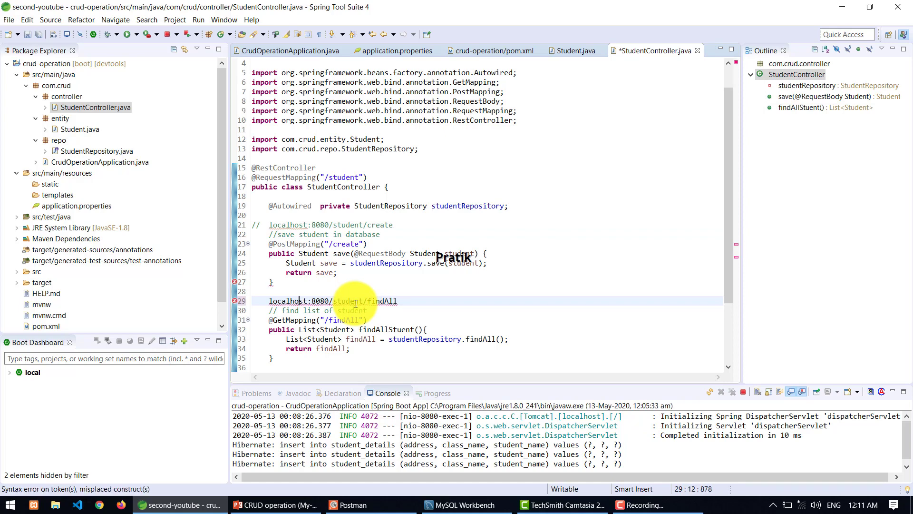
key(shift+End)
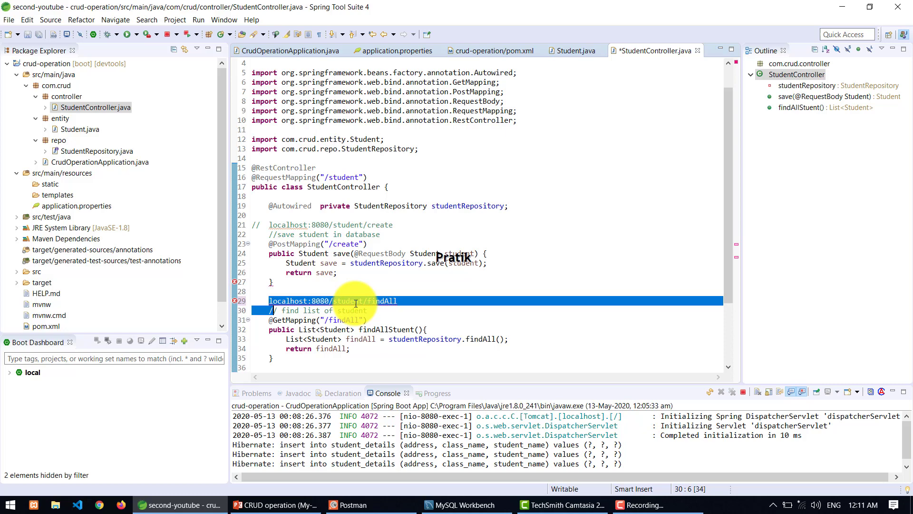
key(ctrl+slash)
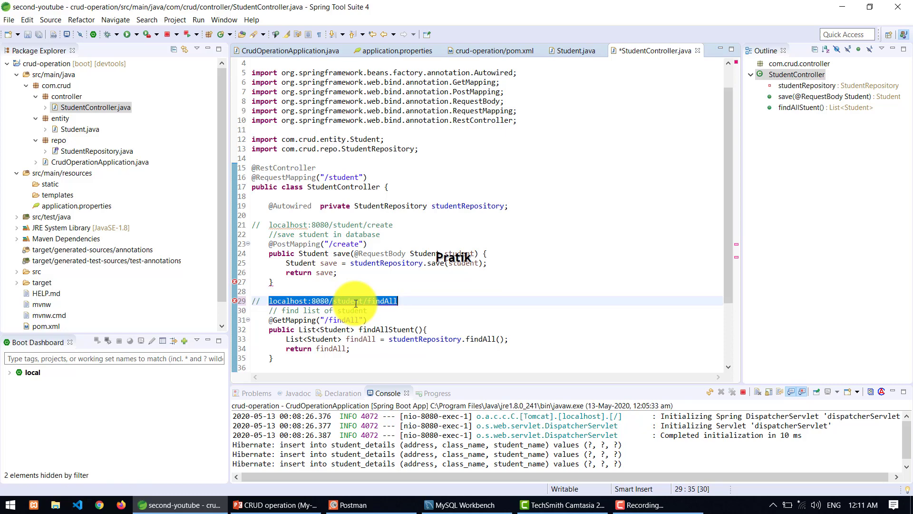
key(ctrl+s)
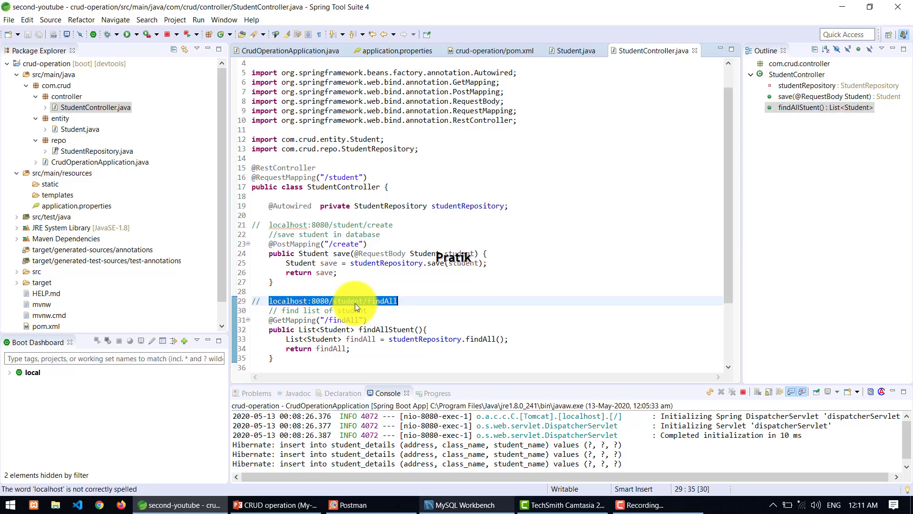
click(192, 36)
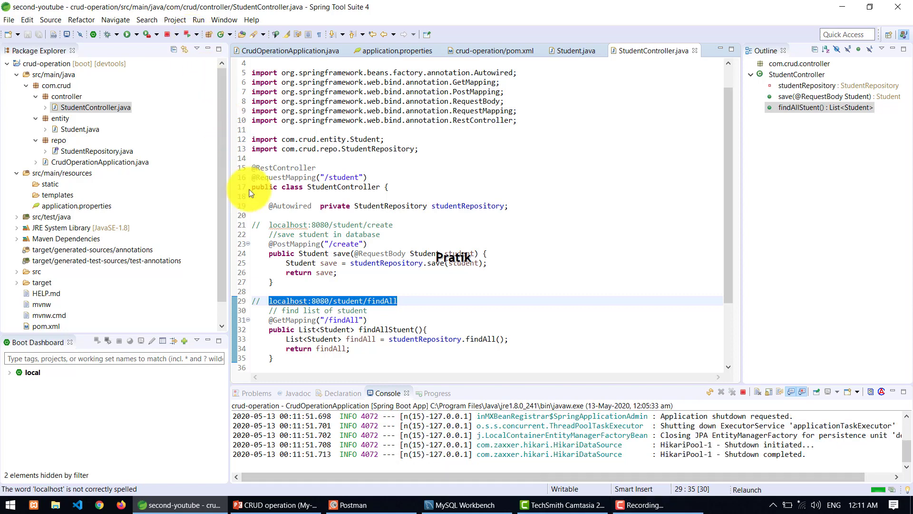
Change the Postman request from POST create to GET localhost:8080/student/findAll.
click(353, 505)
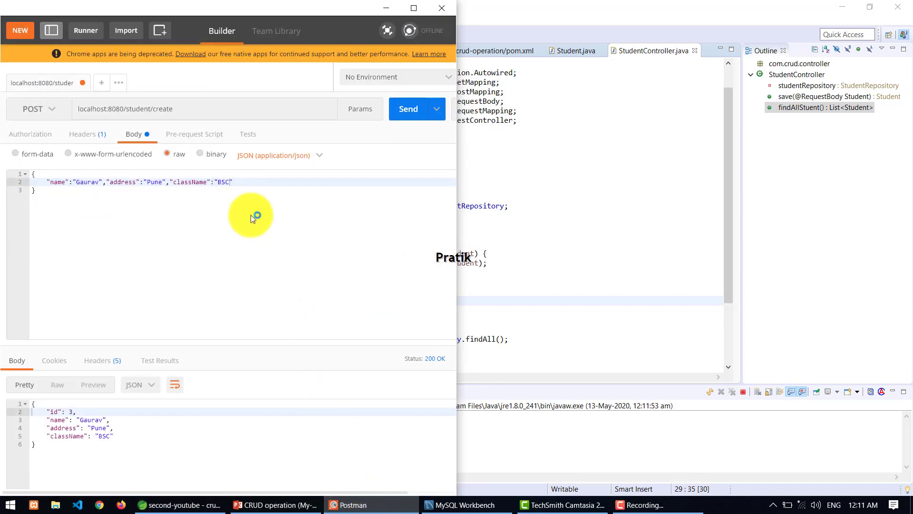
click(207, 107)
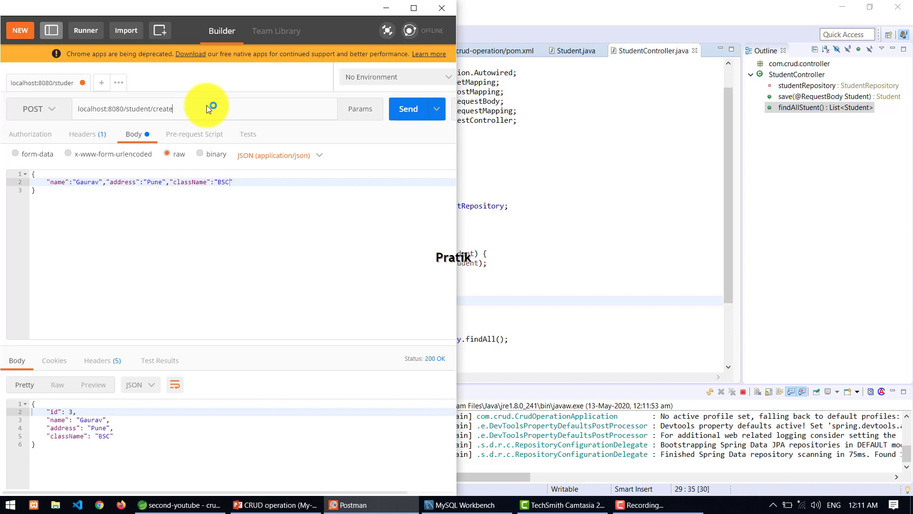
key(ctrl+a)
key(ctrl+v)
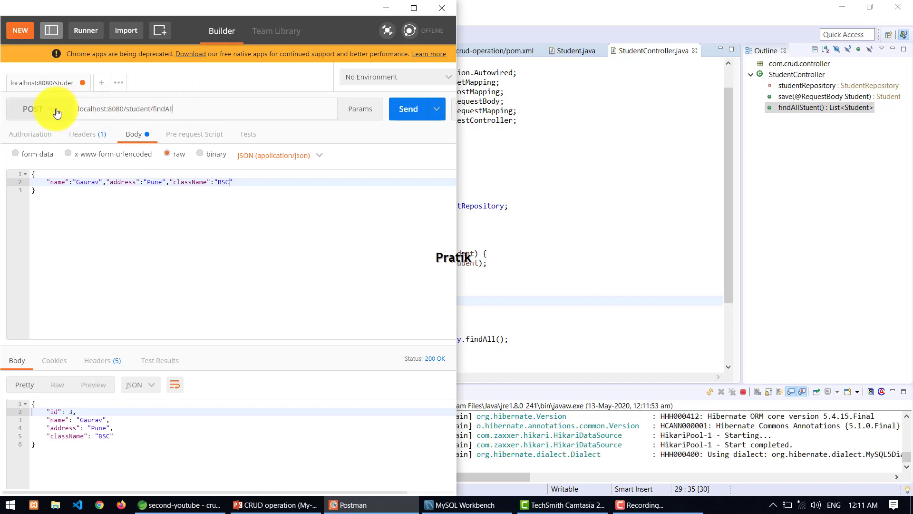
click(40, 109)
click(21, 132)
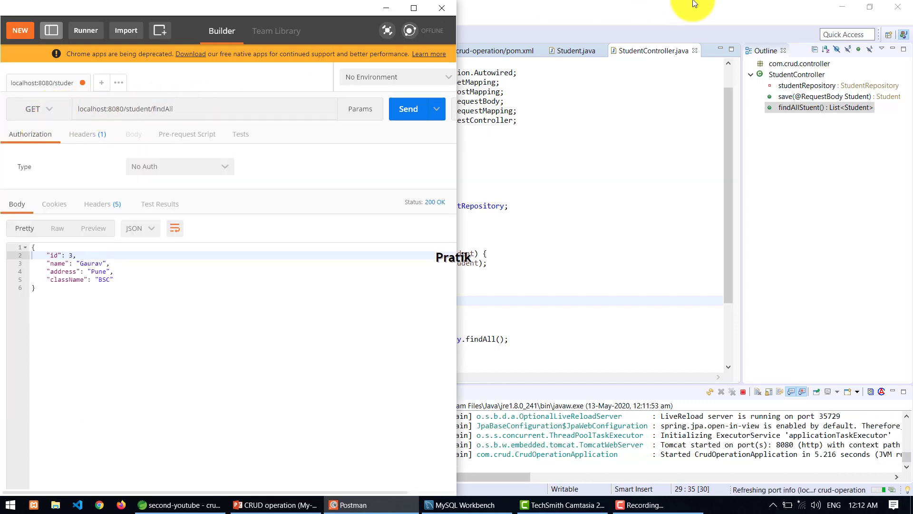
Maximize the Spring Tool Suite console and clear its output.
click(699, 29)
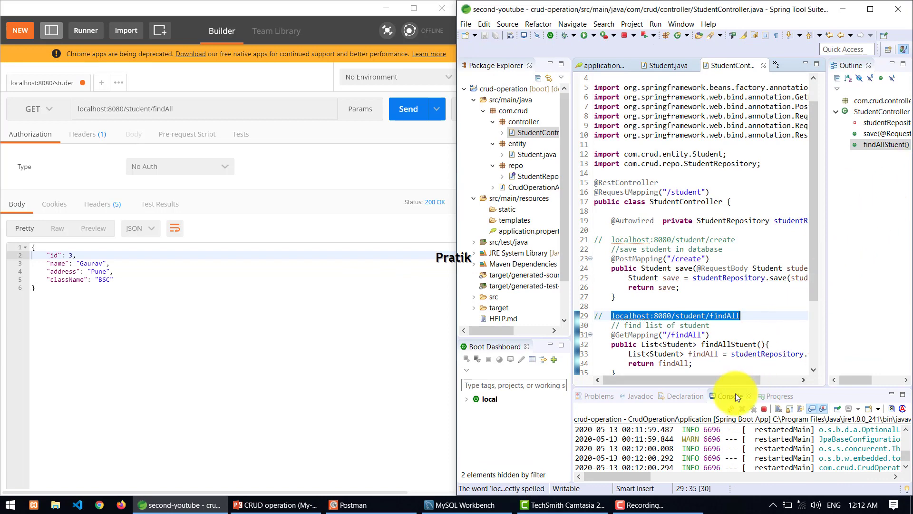
double_click(735, 394)
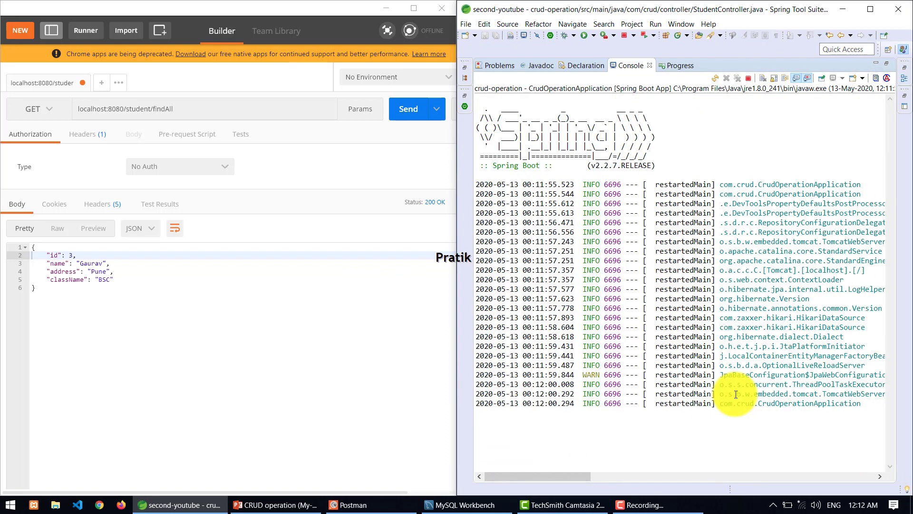
click(761, 79)
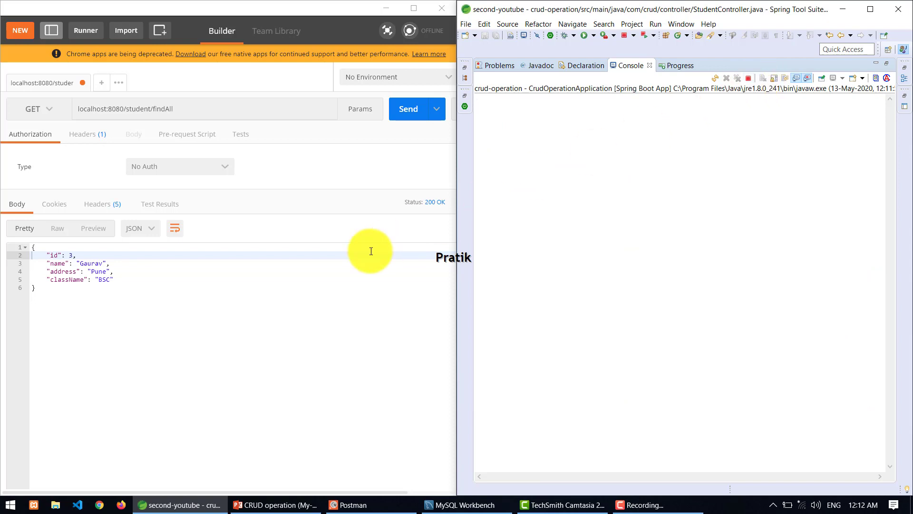
Send the GET findAll request and select the returned JSON array of three students.
click(189, 109)
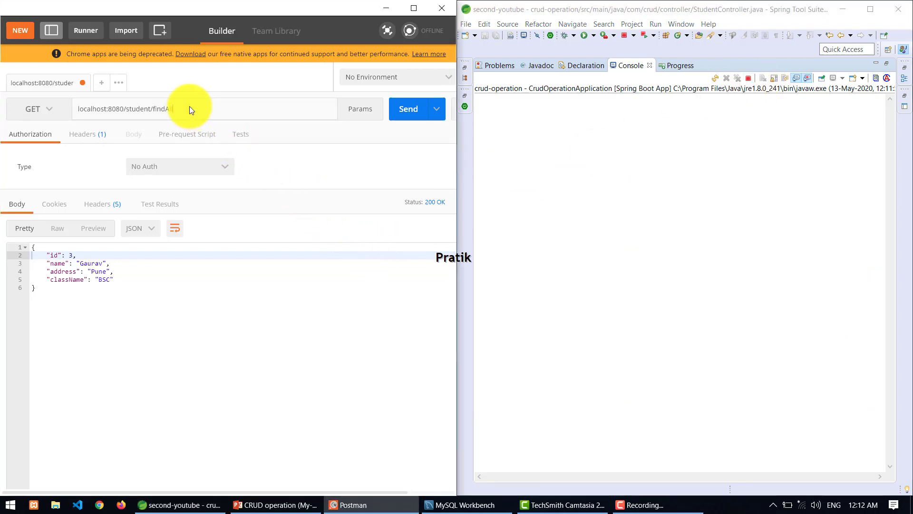
click(403, 111)
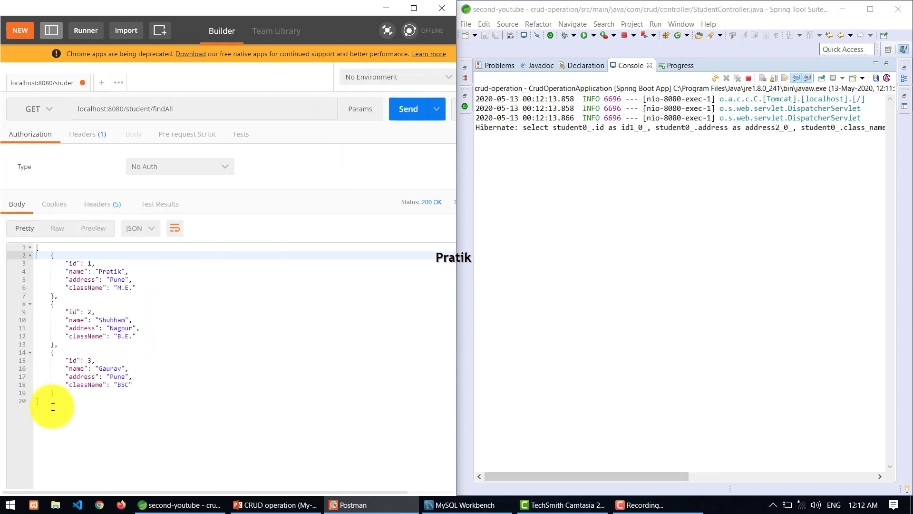
drag(53, 407, 11, 245)
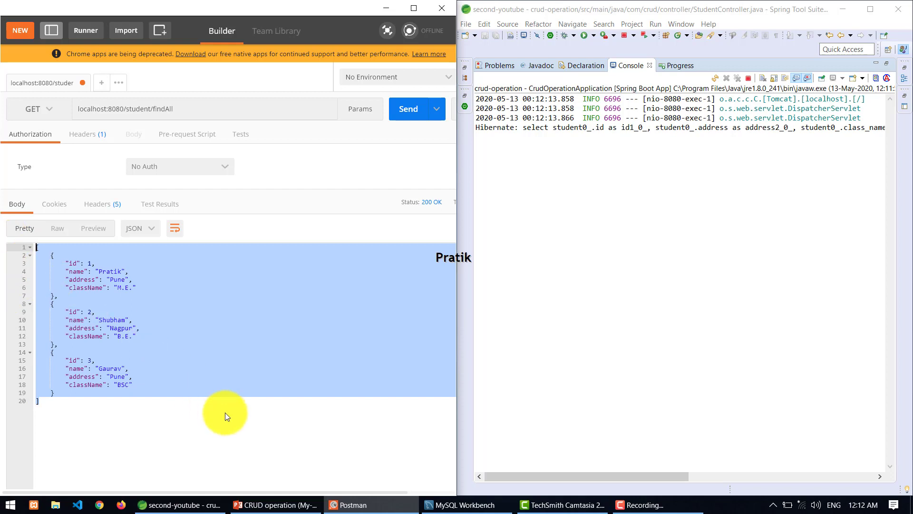